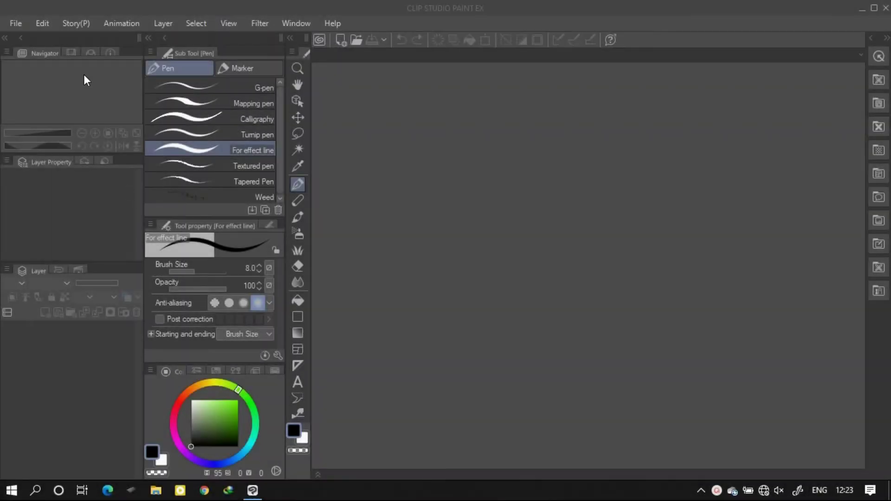
# Create a new illustration canvas, 1920 × 1080 px at 350 dpi, with white paper
pyautogui.click(23, 27)
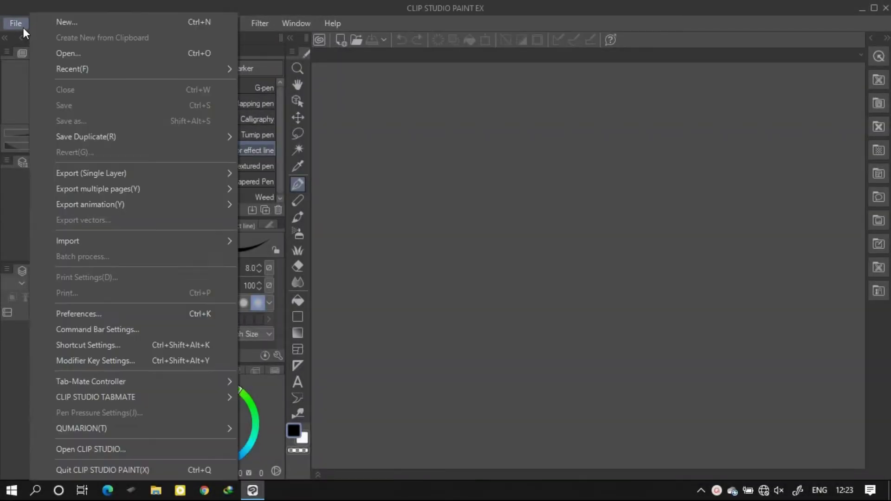
pyautogui.click(46, 30)
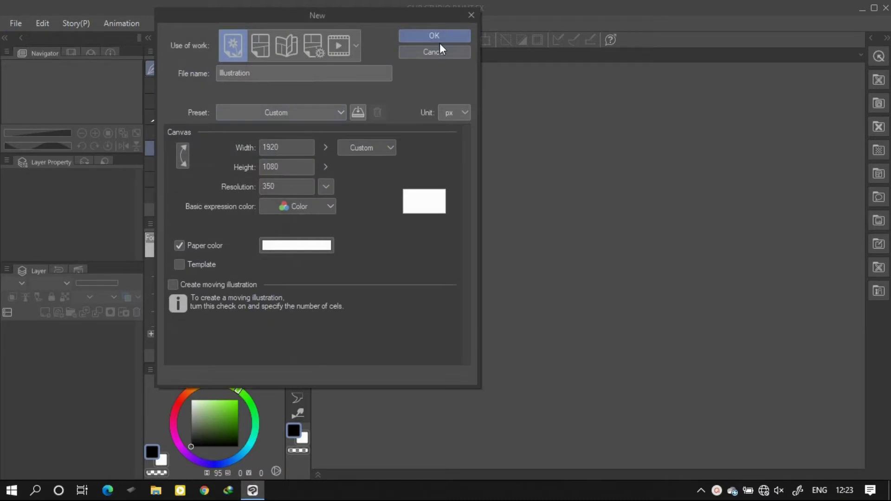
pyautogui.click(435, 35)
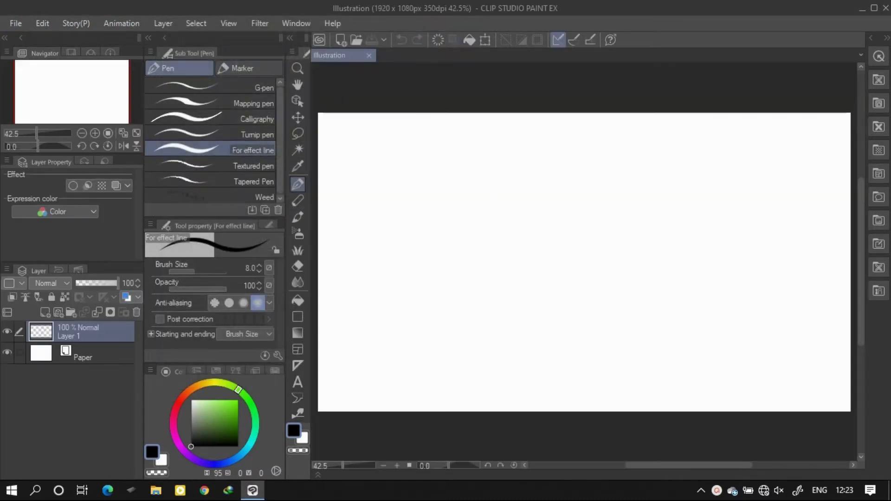
# Draw the first tapered grass stems with small side twigs, fanning upward from one base point near the canvas centre
pyautogui.moveTo(552, 315); pyautogui.dragTo(602, 217)
pyautogui.moveTo(557, 289); pyautogui.dragTo(583, 253)
pyautogui.moveTo(553, 309)
pyautogui.mouseDown()
pyautogui.moveTo(528, 212)
pyautogui.moveTo(617, 137)
pyautogui.mouseUp()
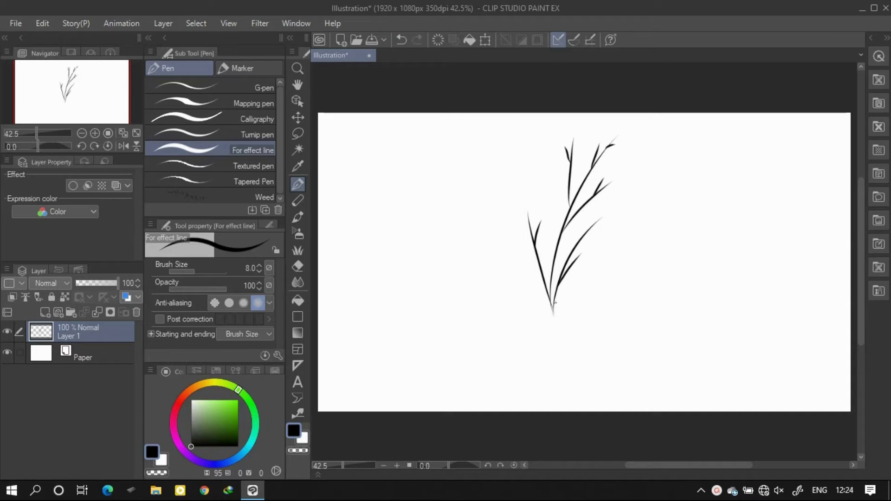
# Draw curved stems with short twigs branching to the left from the same base, undoing unsatisfactory strokes
pyautogui.click(401, 40)
pyautogui.moveTo(555, 303)
pyautogui.mouseDown()
pyautogui.moveTo(540, 150)
pyautogui.moveTo(510, 182)
pyautogui.moveTo(492, 175)
pyautogui.mouseUp()
pyautogui.click(401, 40)
pyautogui.moveTo(494, 222); pyautogui.dragTo(503, 188)
pyautogui.moveTo(509, 254); pyautogui.dragTo(467, 224)
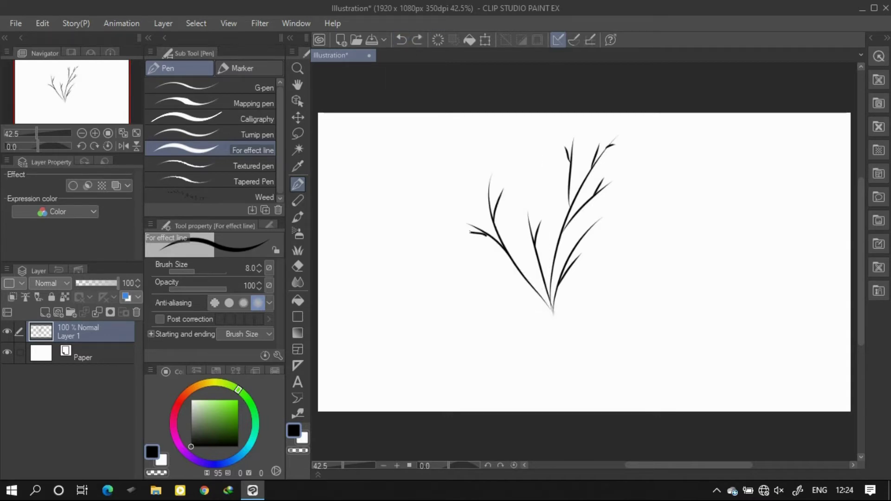
pyautogui.moveTo(529, 281); pyautogui.dragTo(452, 244)
# Fill the middle and inner left of the tuft with tall upright stems and small offshoots, undoing misplaced strokes
pyautogui.moveTo(551, 307); pyautogui.dragTo(547, 135)
pyautogui.moveTo(539, 194); pyautogui.dragTo(531, 165)
pyautogui.moveTo(542, 253); pyautogui.dragTo(560, 199)
pyautogui.moveTo(553, 215); pyautogui.dragTo(555, 199)
pyautogui.moveTo(552, 308)
pyautogui.mouseDown()
pyautogui.moveTo(514, 150)
pyautogui.moveTo(513, 159)
pyautogui.mouseUp()
pyautogui.hotkey('ctrl', 'z')
# Add long branching stems on the right side of the tuft and short strokes near its base, undoing misplaced ones
pyautogui.hotkey('ctrl', 'z')
pyautogui.moveTo(549, 295); pyautogui.dragTo(511, 193)
pyautogui.moveTo(534, 273); pyautogui.dragTo(483, 288)
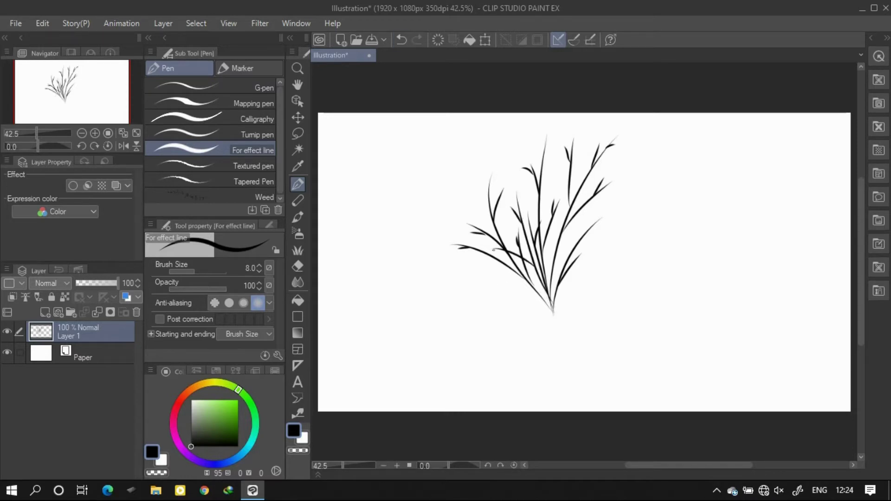
pyautogui.moveTo(555, 298); pyautogui.dragTo(666, 208)
pyautogui.moveTo(643, 229)
pyautogui.mouseDown()
pyautogui.moveTo(612, 234)
pyautogui.moveTo(643, 253)
pyautogui.mouseUp()
pyautogui.moveTo(624, 227); pyautogui.dragTo(673, 171)
pyautogui.moveTo(644, 199); pyautogui.dragTo(660, 195)
pyautogui.hotkey('ctrl', 'z')
pyautogui.moveTo(547, 302)
pyautogui.mouseDown()
pyautogui.moveTo(650, 161)
pyautogui.moveTo(628, 181)
pyautogui.mouseUp()
pyautogui.moveTo(568, 243)
pyautogui.mouseDown()
pyautogui.moveTo(594, 228)
pyautogui.moveTo(634, 150)
pyautogui.mouseUp()
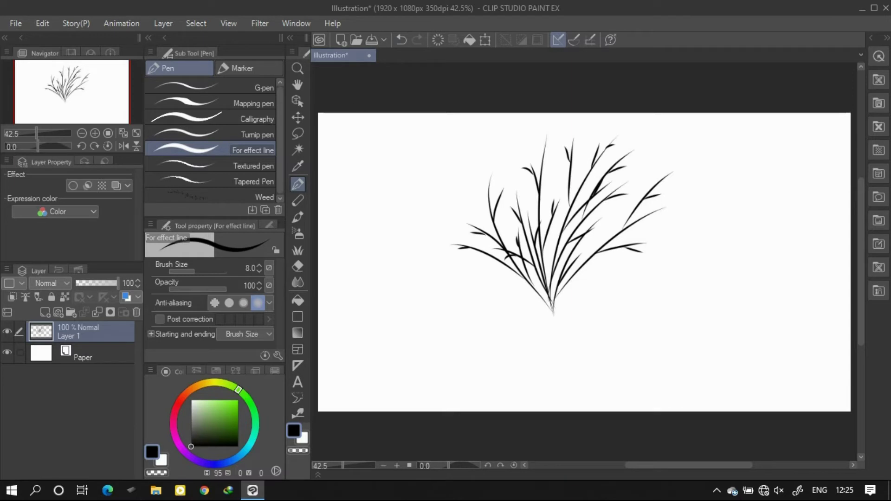
pyautogui.hotkey('ctrl', 'z')
pyautogui.moveTo(557, 304)
pyautogui.mouseDown()
pyautogui.moveTo(538, 216)
pyautogui.moveTo(664, 287)
pyautogui.mouseUp()
pyautogui.hotkey('ctrl', 'z')
pyautogui.moveTo(548, 303); pyautogui.dragTo(539, 292)
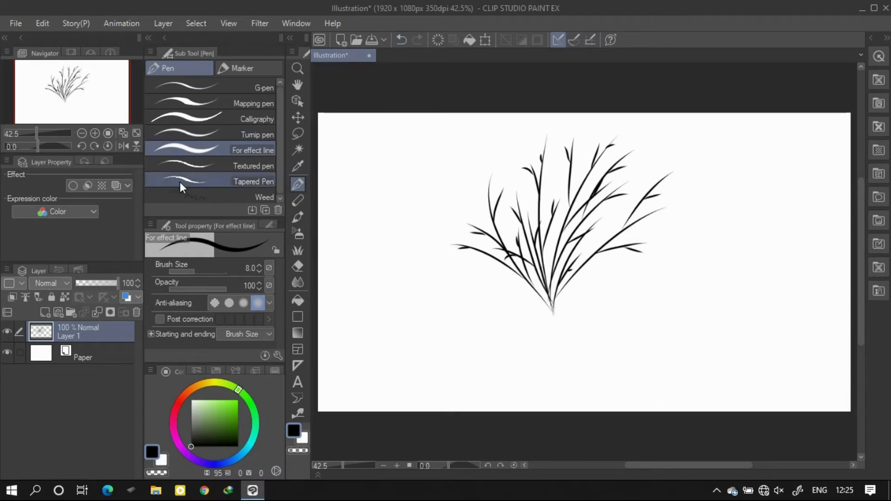
# Hide the Paper layer and reduce the canvas size to 849 × 680 px, tightly around the grass drawing
pyautogui.click(7, 353)
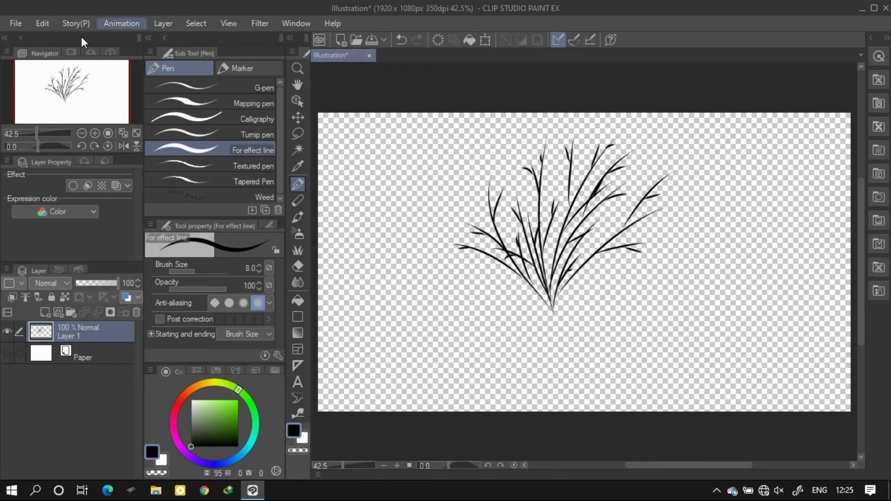
pyautogui.click(44, 24)
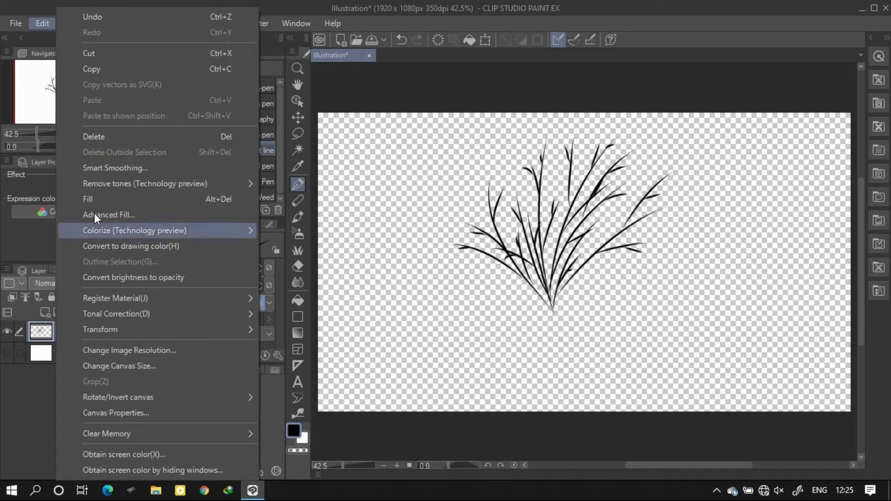
pyautogui.click(138, 366)
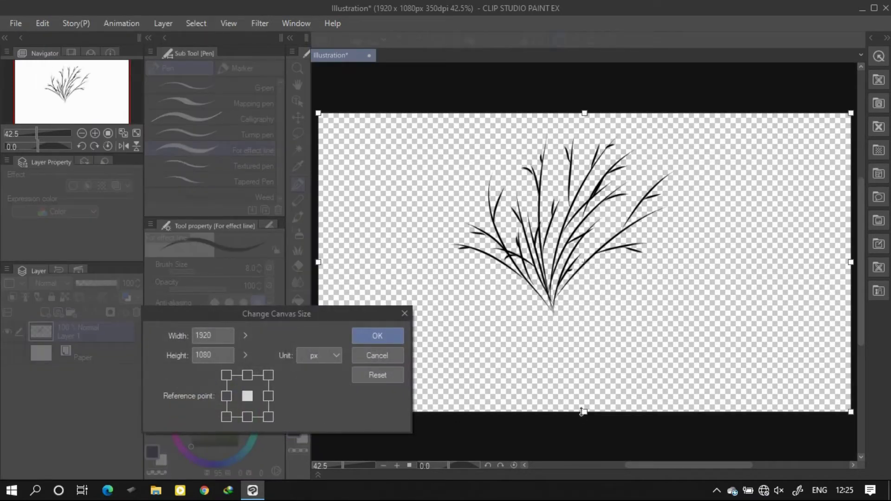
pyautogui.moveTo(582, 412); pyautogui.dragTo(606, 318)
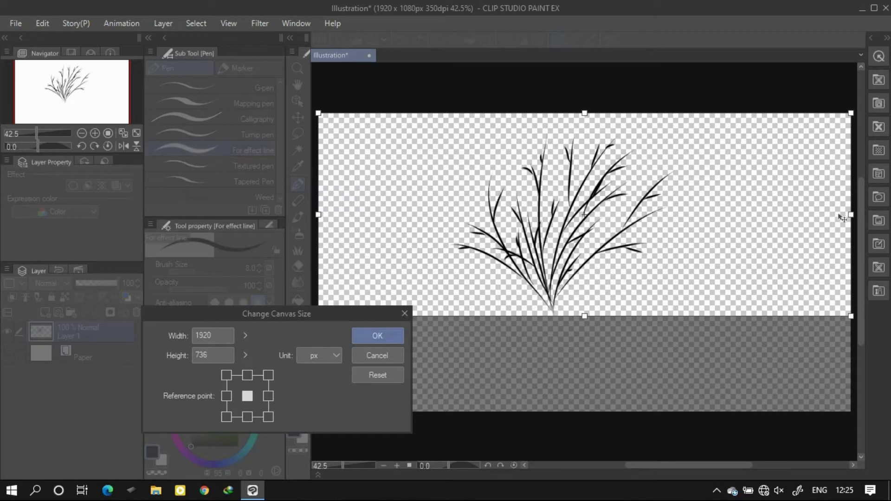
pyautogui.moveTo(852, 215); pyautogui.dragTo(684, 215)
pyautogui.moveTo(321, 217); pyautogui.dragTo(447, 272)
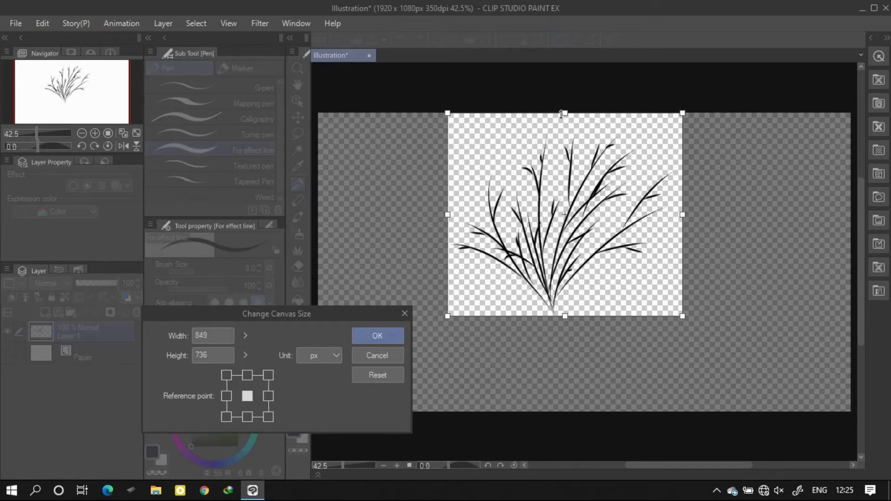
pyautogui.moveTo(561, 114); pyautogui.dragTo(564, 132)
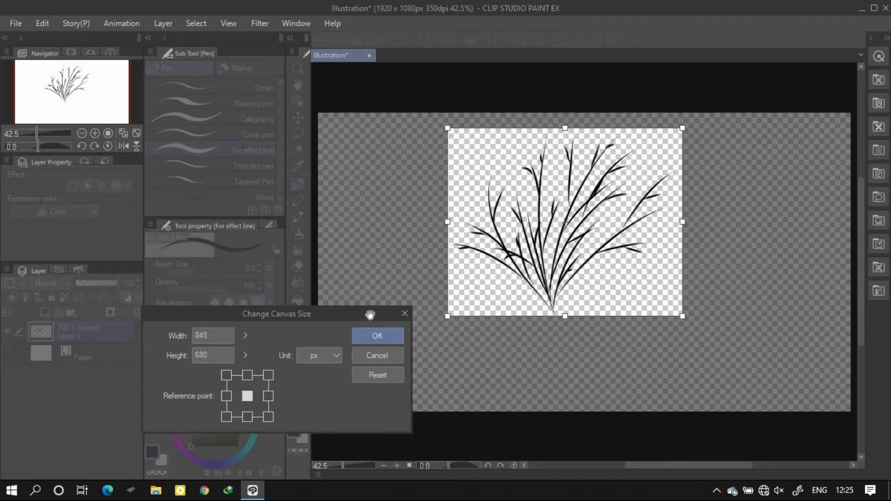
pyautogui.click(383, 338)
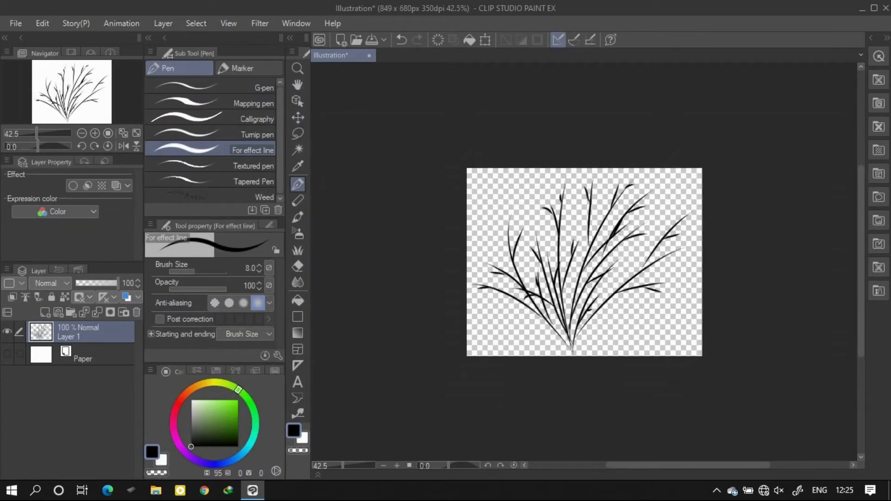
# Register the drawing as an image material usable as a brush tip shape, with Download > Material as its save location
pyautogui.click(42, 23)
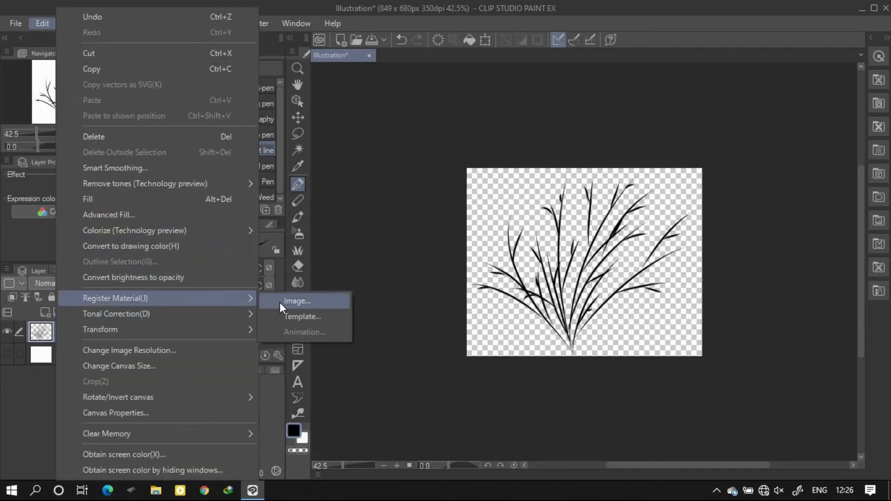
pyautogui.click(280, 302)
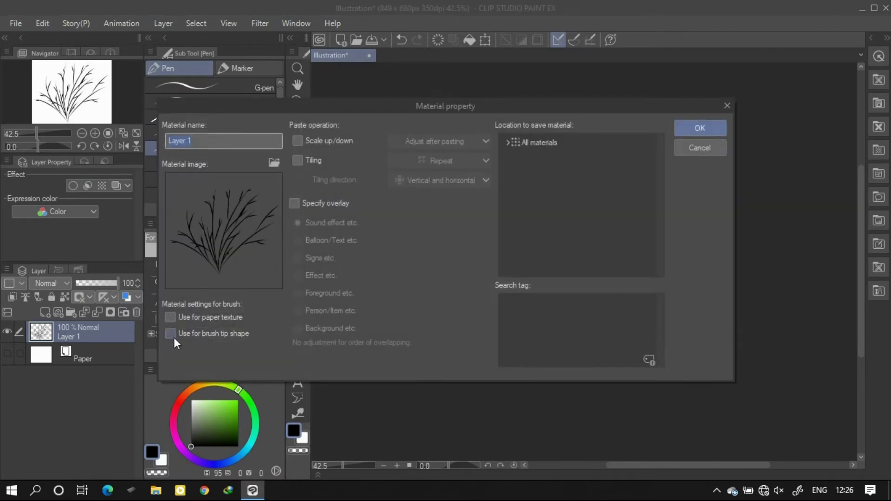
pyautogui.click(171, 334)
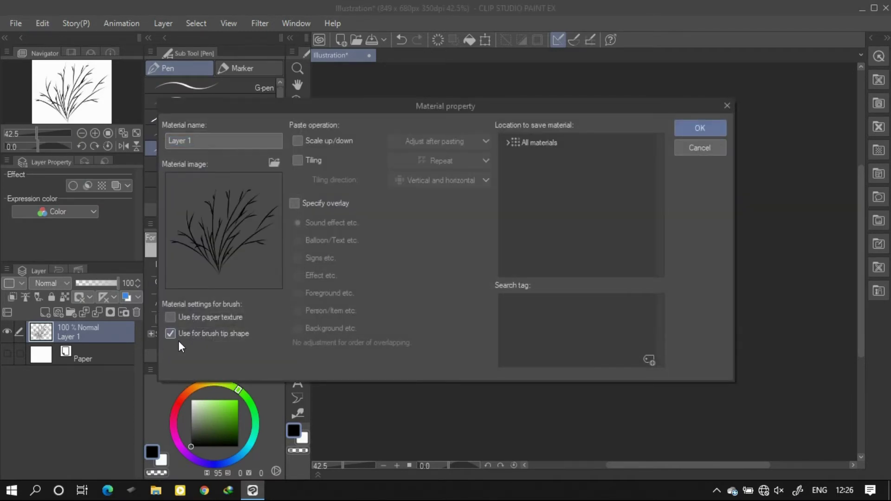
pyautogui.doubleClick(519, 144)
pyautogui.click(514, 245)
pyautogui.click(539, 262)
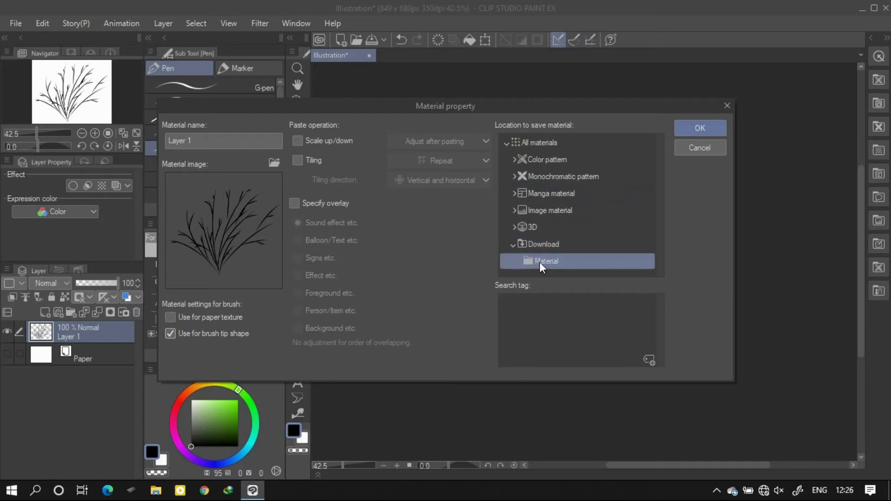
# Name the material Grass, add the search tag Grass and confirm the registration
pyautogui.click(649, 358)
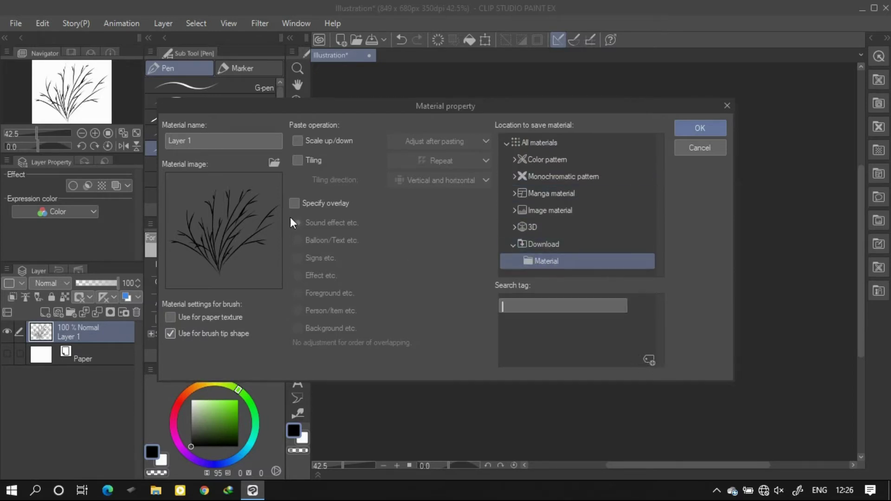
pyautogui.click(205, 143)
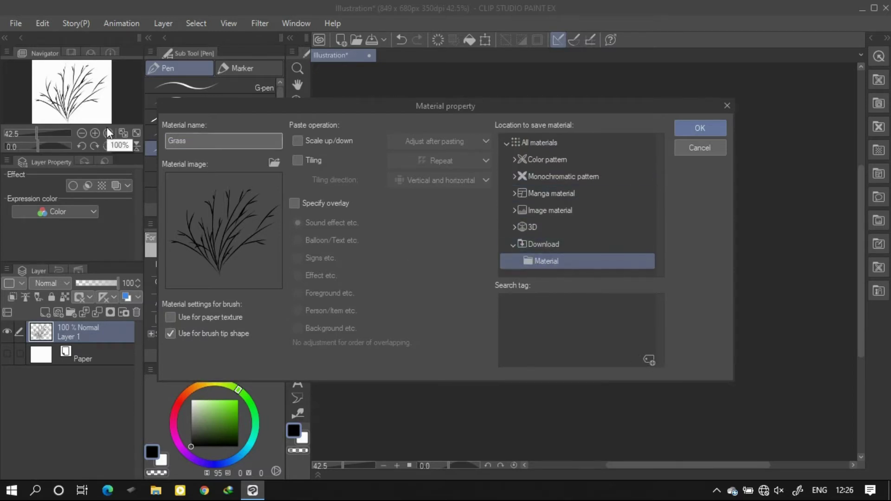
pyautogui.click(650, 360)
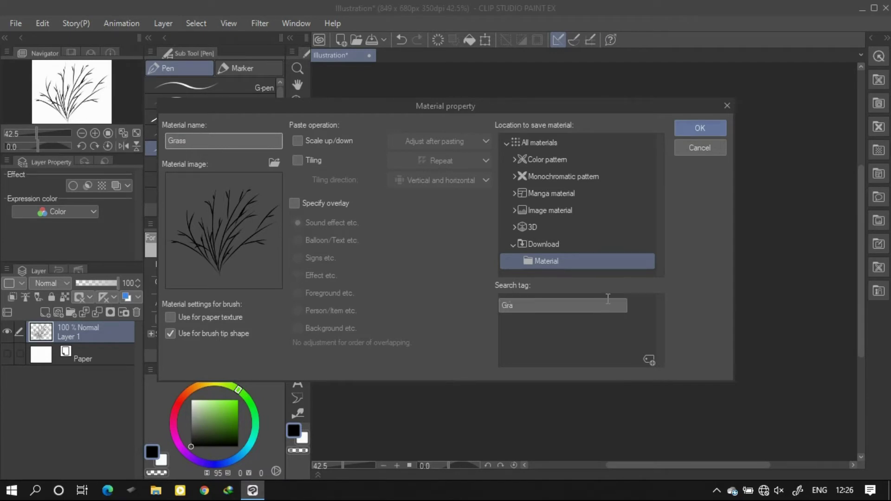
pyautogui.press('Return')
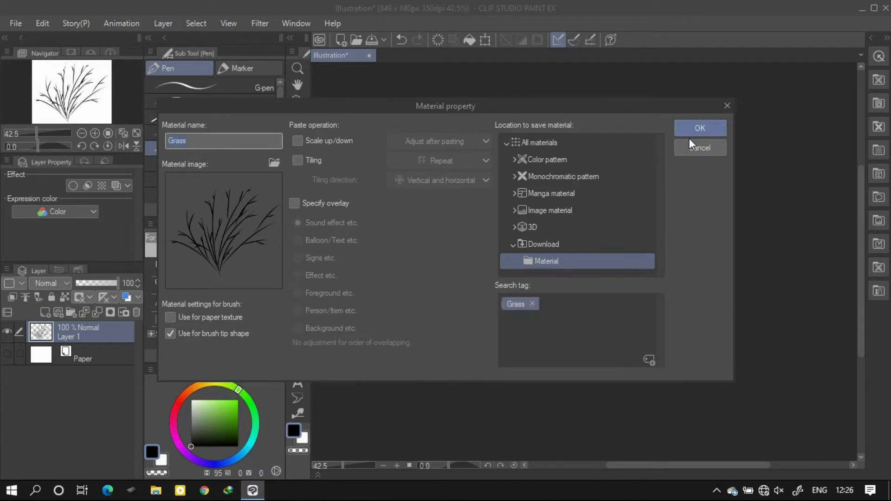
pyautogui.click(696, 129)
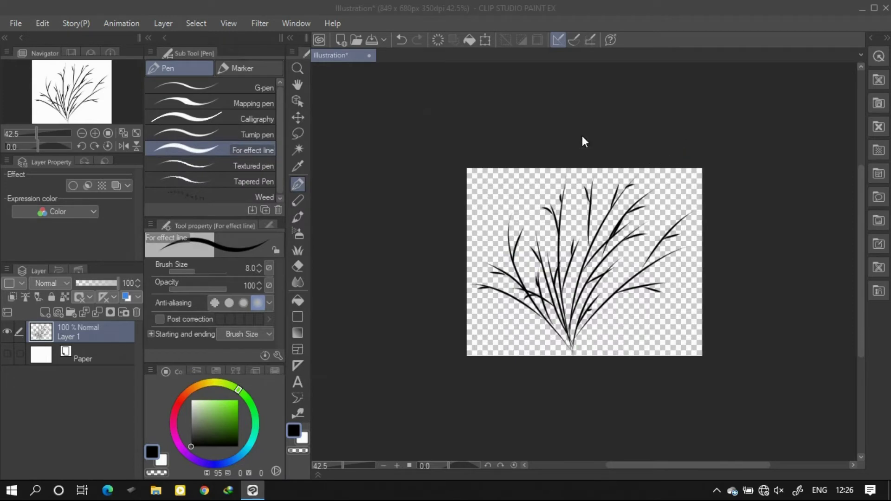
# Create a second illustration canvas named Illustration2, 1920 × 1080 px at 350 dpi
pyautogui.click(14, 23)
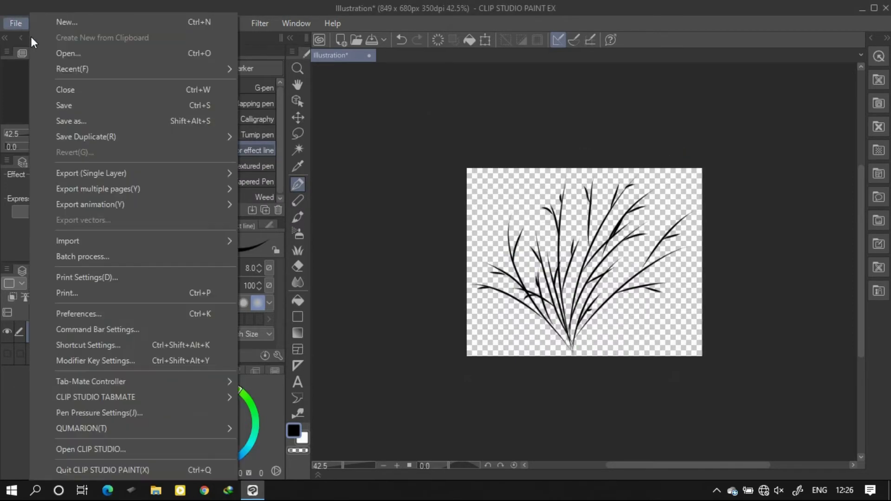
pyautogui.click(44, 25)
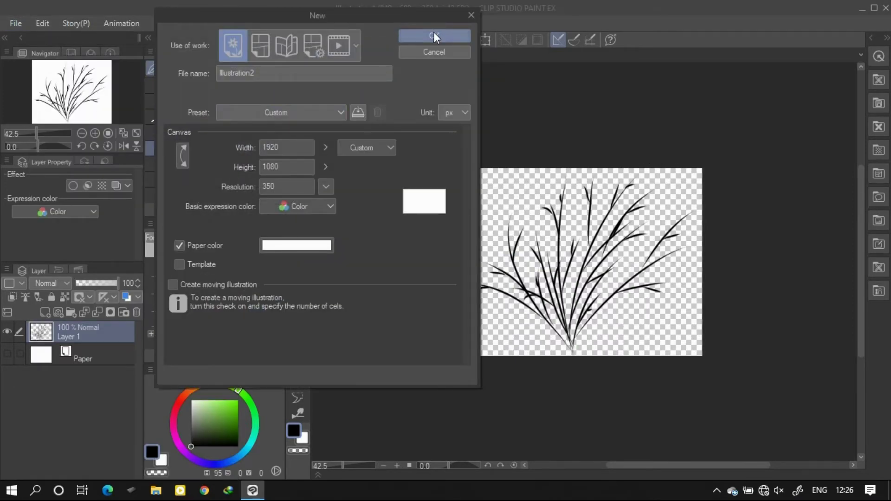
pyautogui.click(435, 37)
# Duplicate the G-pen sub tool under the name Grass
pyautogui.click(214, 86)
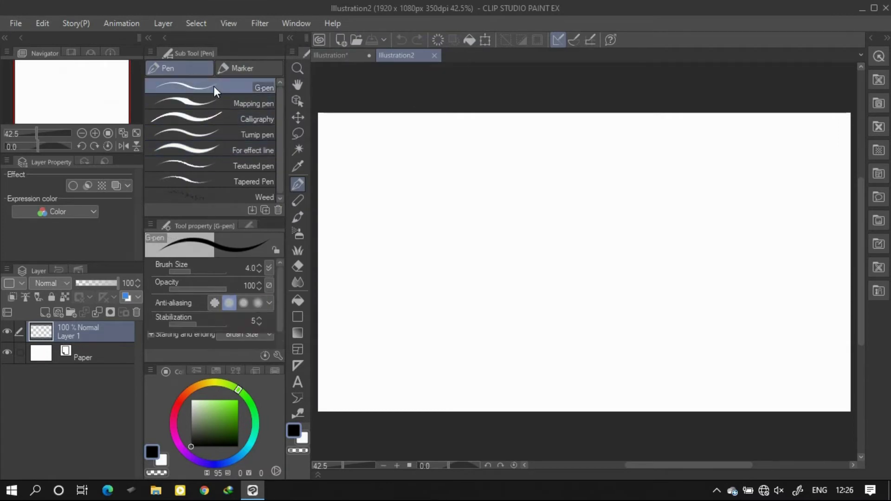
pyautogui.click(266, 211)
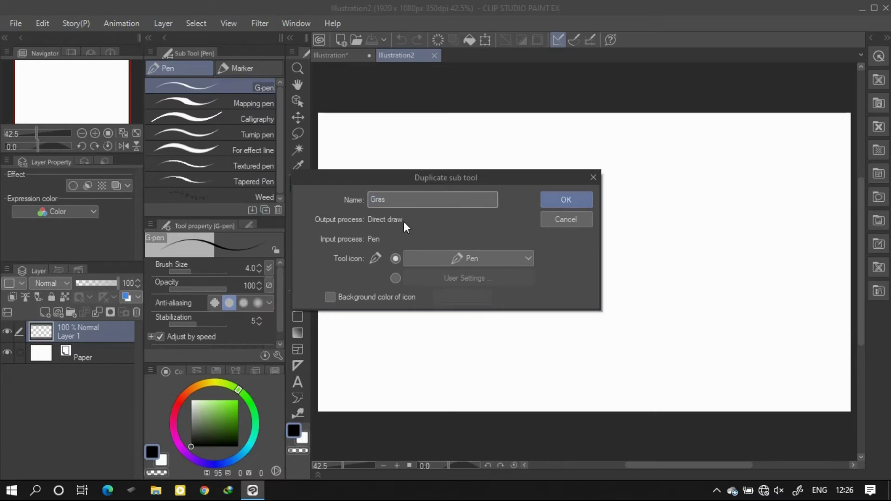
pyautogui.click(570, 201)
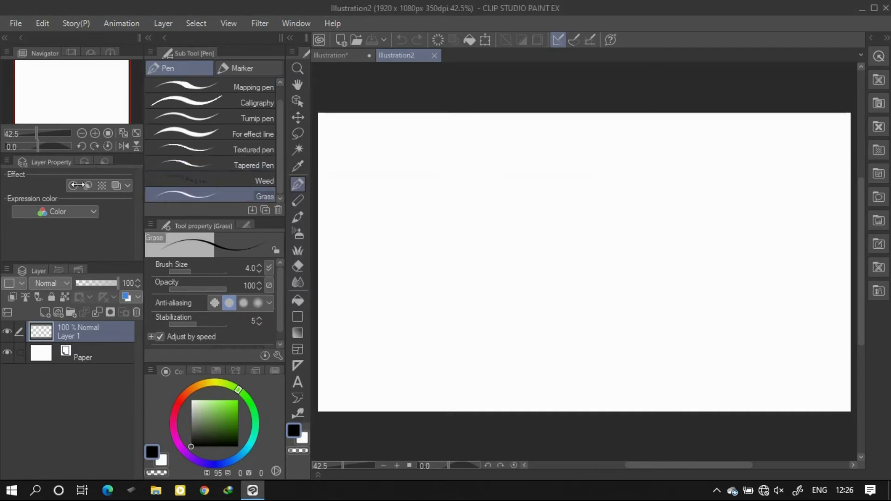
# Change the Grass brush's tip shape from Circle to Material in its detailed settings
pyautogui.click(278, 356)
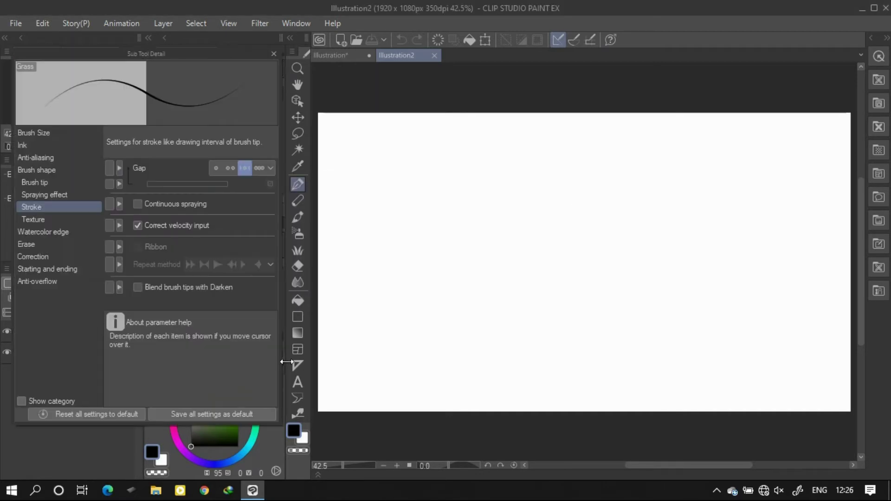
pyautogui.click(58, 171)
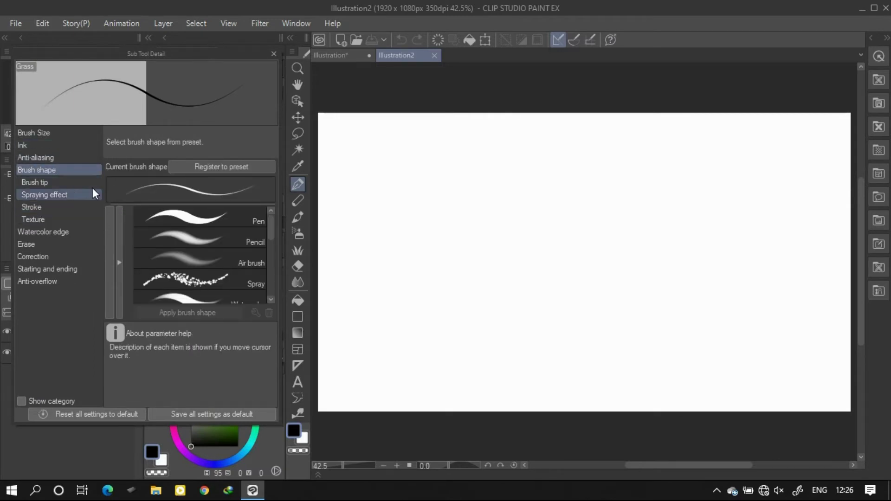
pyautogui.click(61, 182)
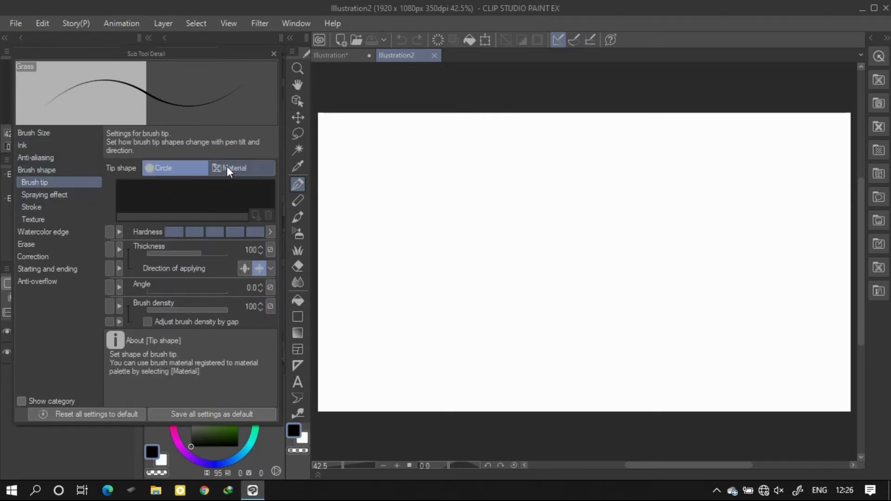
pyautogui.click(227, 168)
# Search the brush tip materials for "grass" and add the Grass material as the Grass brush's tip shape
pyautogui.click(255, 216)
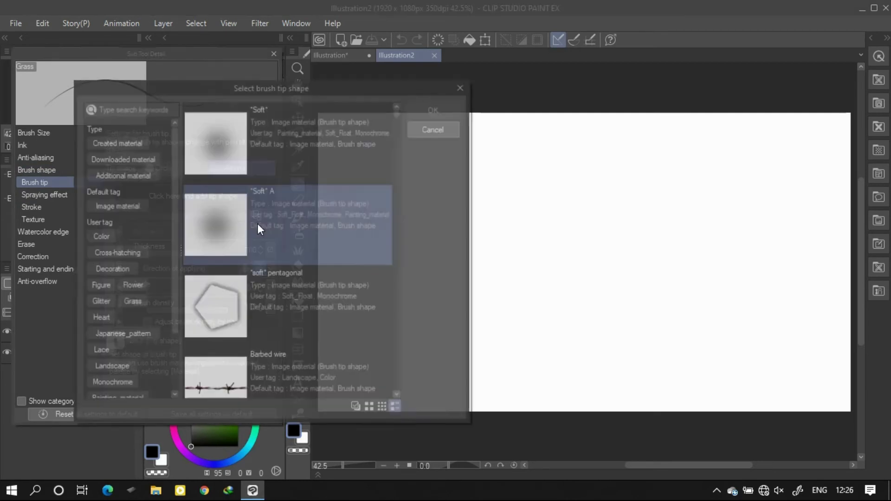
pyautogui.click(125, 115)
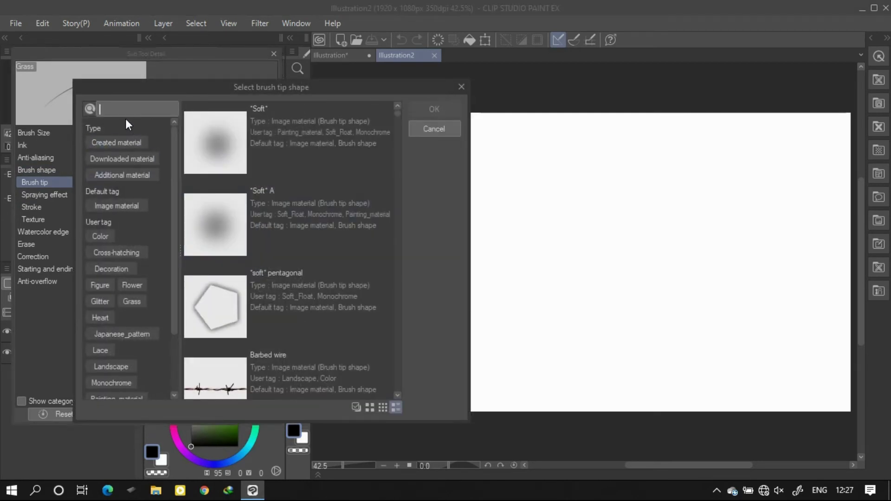
pyautogui.write('grass')
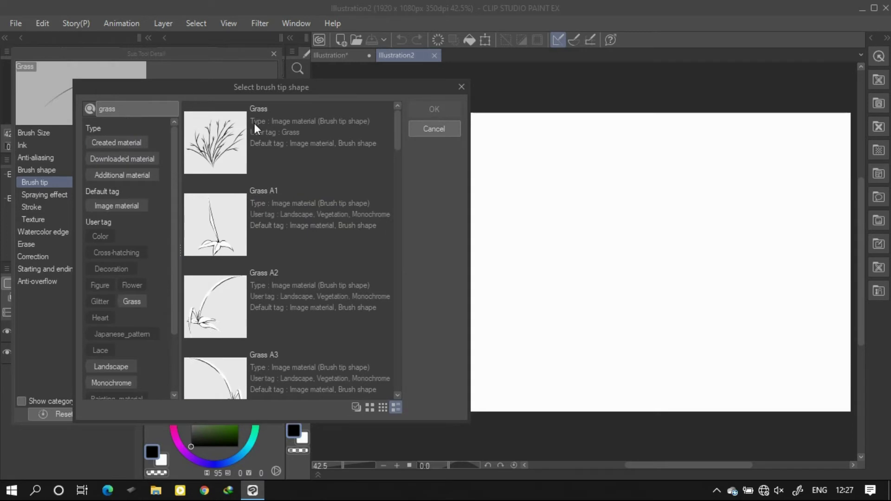
pyautogui.click(284, 143)
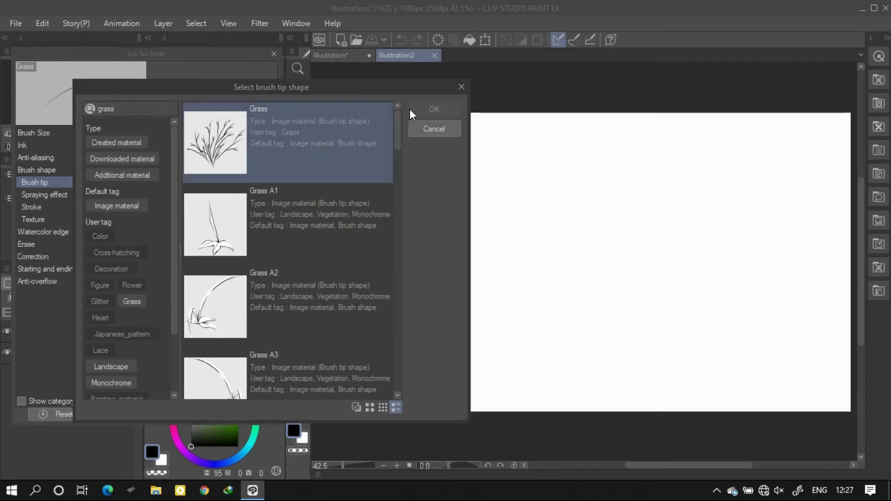
pyautogui.click(327, 135)
pyautogui.click(431, 111)
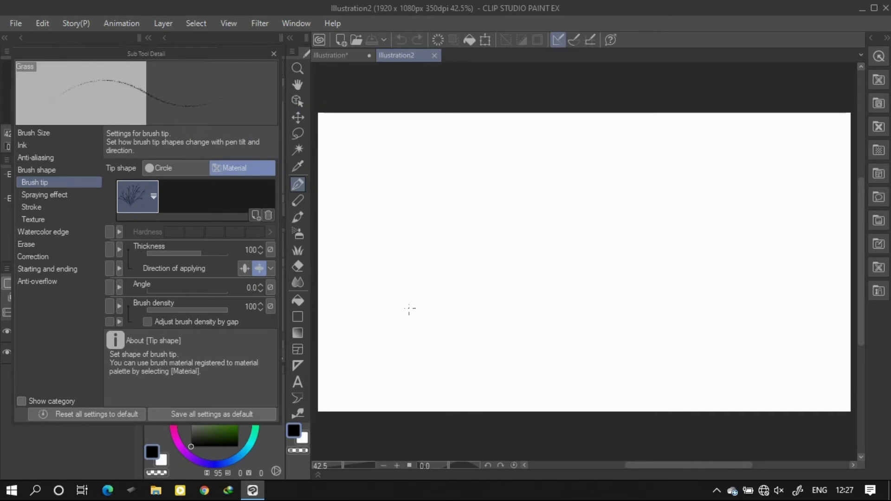
# Set the Grass brush's size to 35
pyautogui.click(45, 131)
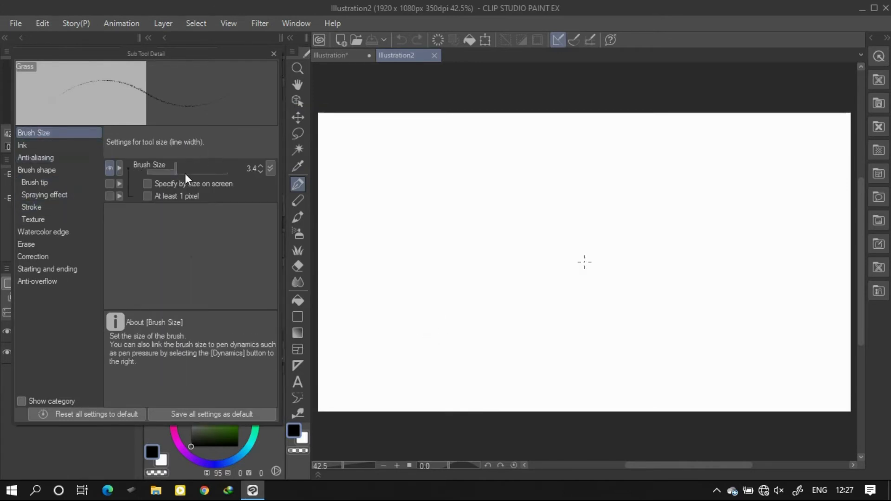
pyautogui.moveTo(185, 173); pyautogui.dragTo(195, 173)
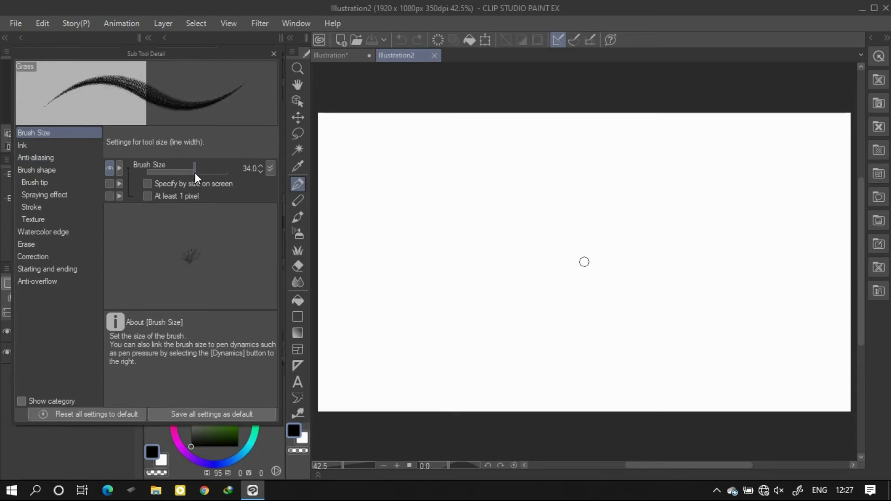
pyautogui.click(261, 171)
pyautogui.click(261, 172)
# Turn on Ribbon, turn off Correct velocity input and change the repeat method in the Grass brush's stroke settings
pyautogui.click(55, 146)
pyautogui.click(64, 168)
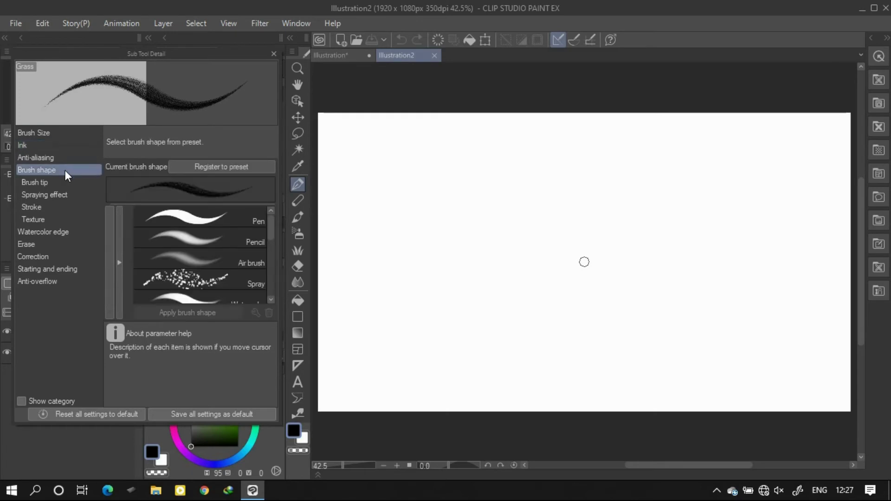
pyautogui.click(66, 183)
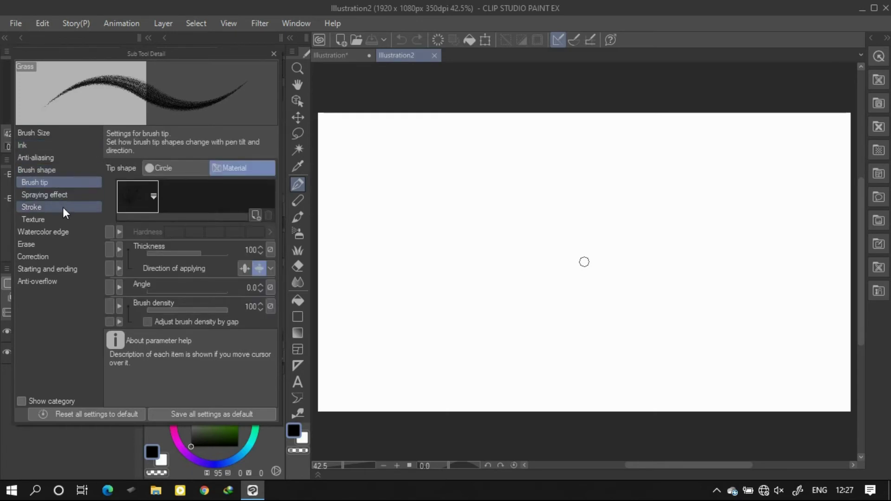
pyautogui.click(63, 207)
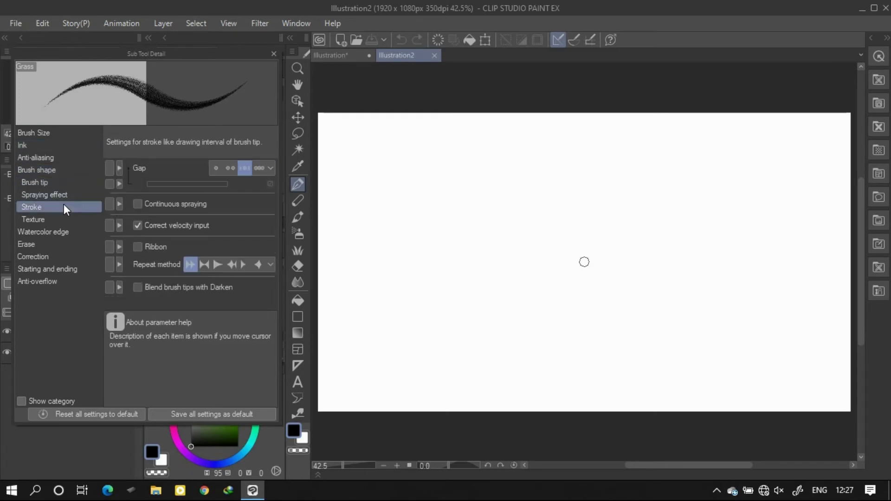
pyautogui.click(139, 246)
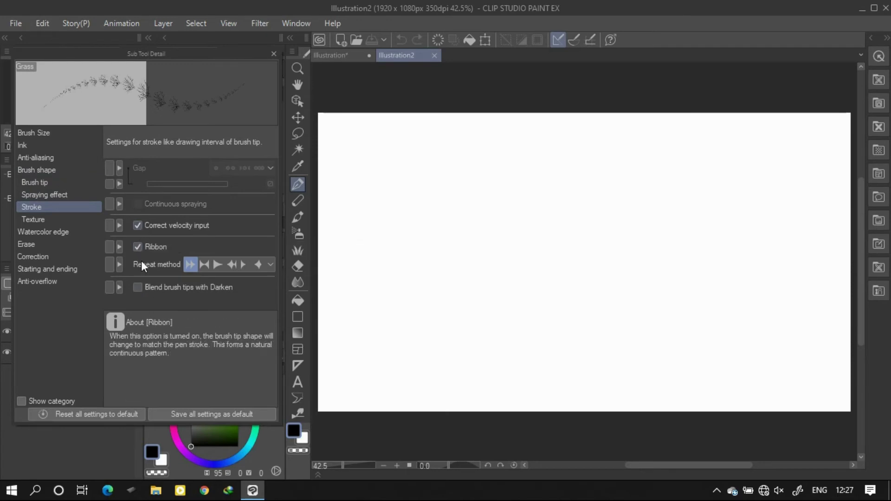
pyautogui.click(138, 226)
pyautogui.click(231, 265)
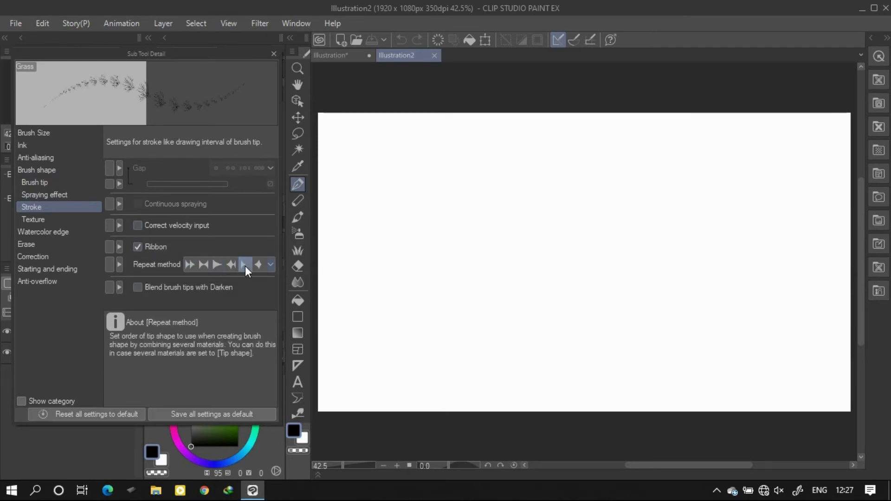
pyautogui.click(231, 265)
# Turn on the Grass brush's watercolor edge
pyautogui.click(51, 219)
pyautogui.click(56, 232)
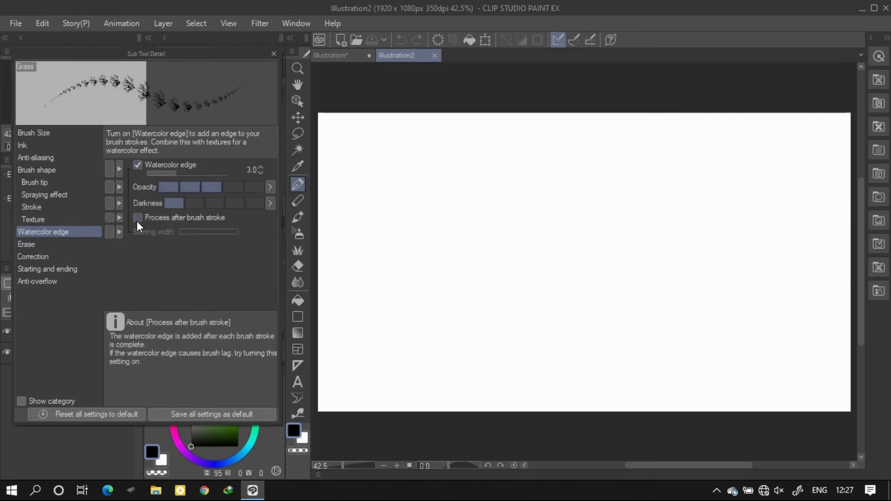
pyautogui.click(137, 219)
pyautogui.click(136, 219)
pyautogui.click(65, 245)
pyautogui.click(59, 256)
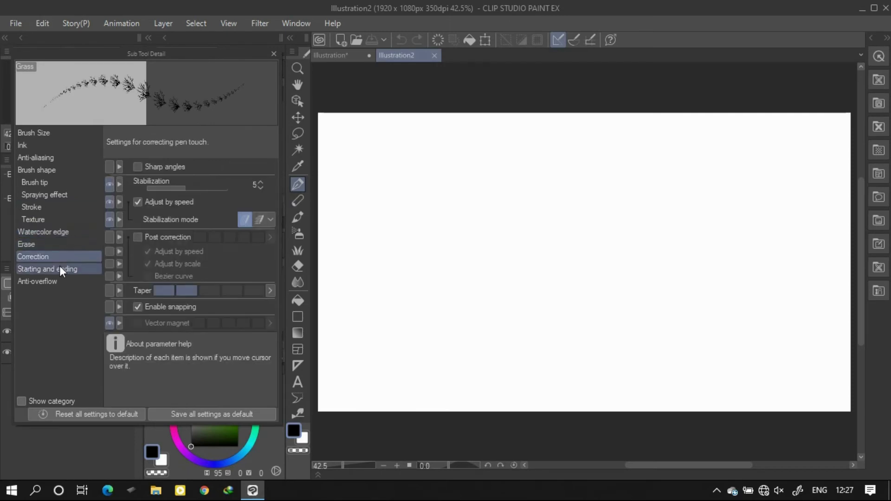
# Set the Grass brush's size to 112.8, testing it with strokes across the canvas and clearing them
pyautogui.click(36, 132)
pyautogui.moveTo(192, 171); pyautogui.dragTo(208, 173)
pyautogui.click(499, 253)
pyautogui.moveTo(499, 253)
pyautogui.mouseDown()
pyautogui.moveTo(505, 242)
pyautogui.moveTo(555, 270)
pyautogui.mouseUp()
pyautogui.click(203, 171)
pyautogui.press('Delete')
pyautogui.moveTo(450, 268)
pyautogui.mouseDown()
pyautogui.moveTo(483, 260)
pyautogui.moveTo(448, 253)
pyautogui.moveTo(523, 254)
pyautogui.moveTo(547, 242)
pyautogui.moveTo(622, 248)
pyautogui.moveTo(633, 235)
pyautogui.moveTo(762, 253)
pyautogui.moveTo(816, 243)
pyautogui.moveTo(747, 253)
pyautogui.moveTo(708, 218)
pyautogui.moveTo(750, 228)
pyautogui.moveTo(663, 229)
pyautogui.moveTo(826, 246)
pyautogui.moveTo(710, 273)
pyautogui.moveTo(682, 253)
pyautogui.moveTo(571, 241)
pyautogui.moveTo(427, 251)
pyautogui.moveTo(570, 219)
pyautogui.moveTo(353, 235)
pyautogui.moveTo(409, 226)
pyautogui.moveTo(329, 256)
pyautogui.moveTo(516, 265)
pyautogui.moveTo(659, 255)
pyautogui.mouseUp()
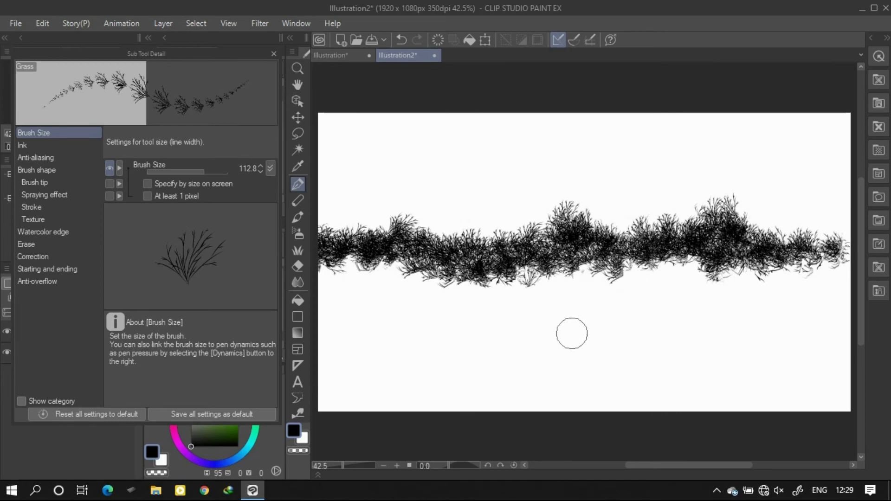
pyautogui.click(439, 39)
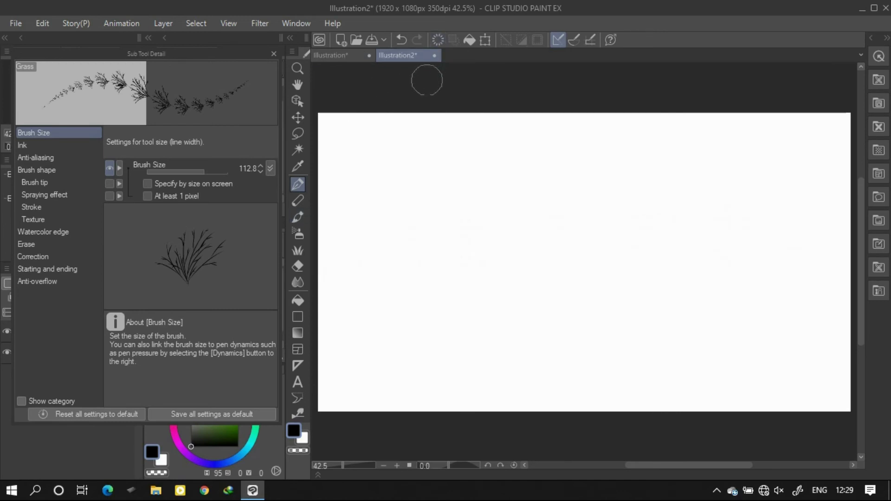
# Select the Weed brush at size 70 with a dark green colour of hue 111, saturation 90 and value 33
pyautogui.click(274, 53)
pyautogui.click(246, 181)
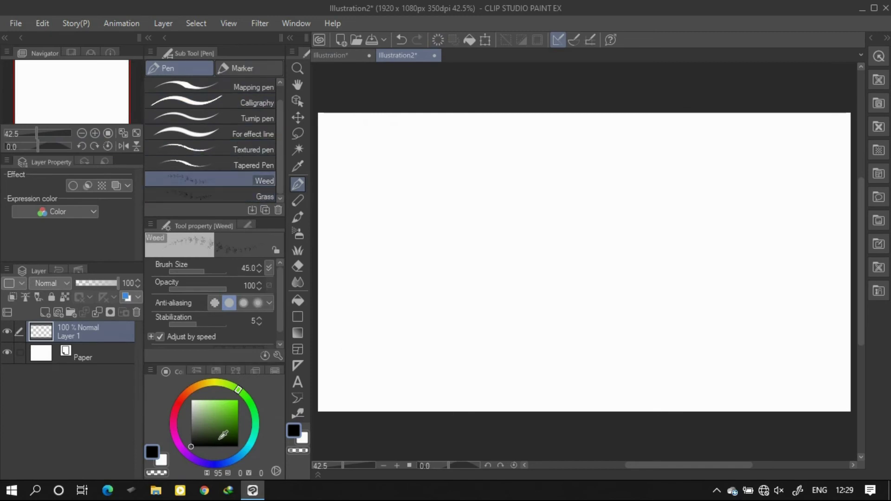
pyautogui.moveTo(222, 431); pyautogui.dragTo(247, 398)
pyautogui.moveTo(235, 417); pyautogui.dragTo(234, 431)
pyautogui.click(250, 224)
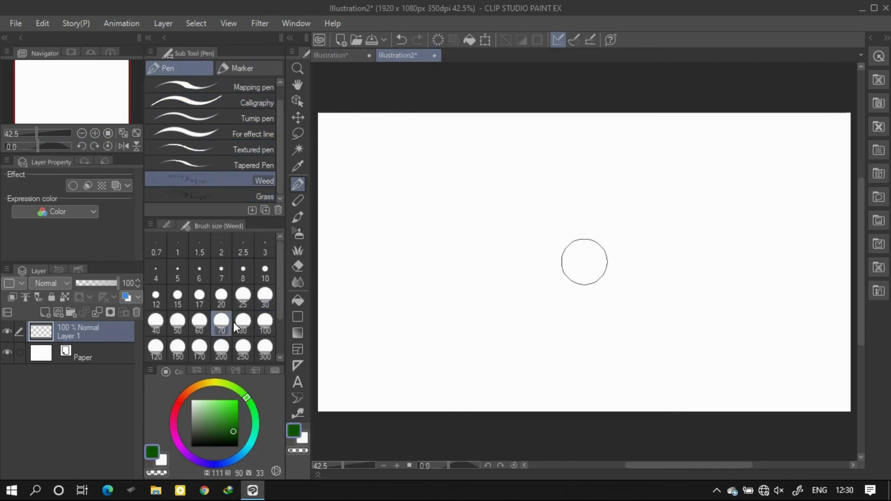
# Paint dark green test strokes with the Weed brush and clear the canvas
pyautogui.moveTo(512, 236)
pyautogui.mouseDown()
pyautogui.moveTo(541, 258)
pyautogui.moveTo(557, 298)
pyautogui.moveTo(520, 254)
pyautogui.mouseUp()
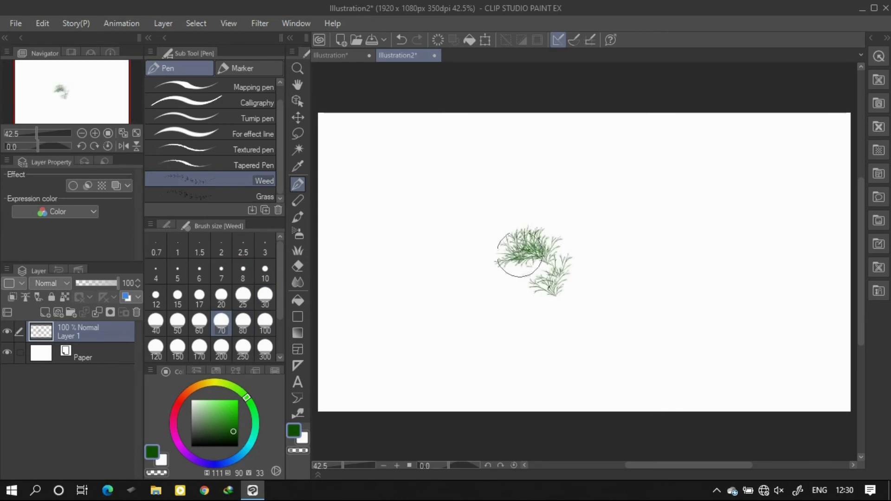
pyautogui.click(438, 40)
pyautogui.moveTo(481, 220); pyautogui.dragTo(564, 341)
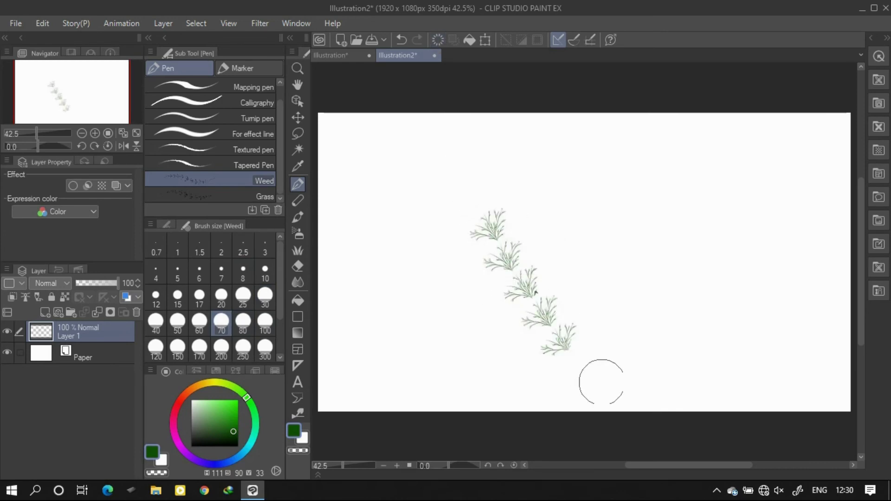
pyautogui.click(438, 39)
# Paint a round grass bush near the canvas centre with the Weed brush, layering dark green, near-black and lighter green strokes
pyautogui.moveTo(513, 239)
pyautogui.mouseDown()
pyautogui.moveTo(515, 268)
pyautogui.moveTo(543, 221)
pyautogui.moveTo(561, 223)
pyautogui.moveTo(601, 264)
pyautogui.moveTo(595, 217)
pyautogui.moveTo(533, 297)
pyautogui.moveTo(538, 219)
pyautogui.mouseUp()
pyautogui.click(231, 439)
pyautogui.moveTo(511, 258)
pyautogui.mouseDown()
pyautogui.moveTo(557, 259)
pyautogui.moveTo(503, 253)
pyautogui.moveTo(502, 290)
pyautogui.moveTo(494, 271)
pyautogui.moveTo(569, 261)
pyautogui.moveTo(564, 218)
pyautogui.moveTo(573, 307)
pyautogui.moveTo(576, 222)
pyautogui.mouseUp()
pyautogui.click(238, 446)
pyautogui.moveTo(509, 211)
pyautogui.mouseDown()
pyautogui.moveTo(486, 278)
pyautogui.moveTo(534, 284)
pyautogui.mouseUp()
pyautogui.keyDown('alt'); pyautogui.click(547, 259); pyautogui.keyUp('alt')
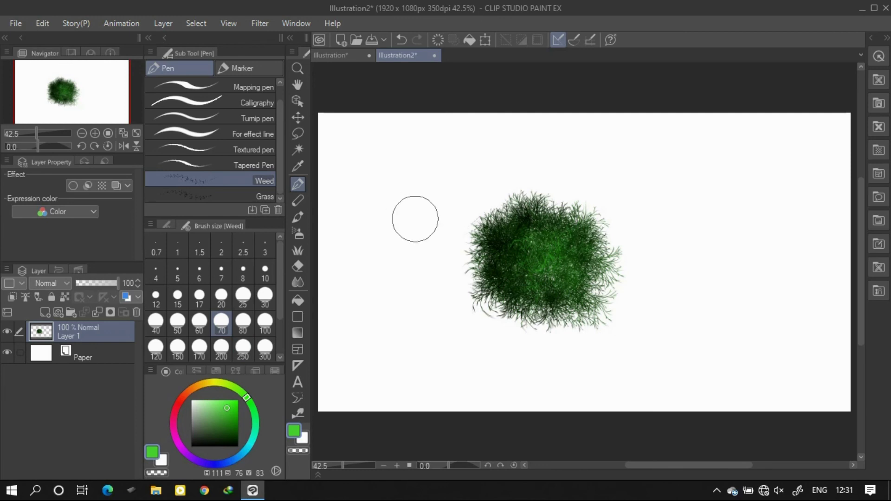
# Add light yellow-green highlights inside the bush and touch up its lower edge with the Weed brush at size 30
pyautogui.keyDown('alt'); pyautogui.click(561, 250); pyautogui.keyUp('alt')
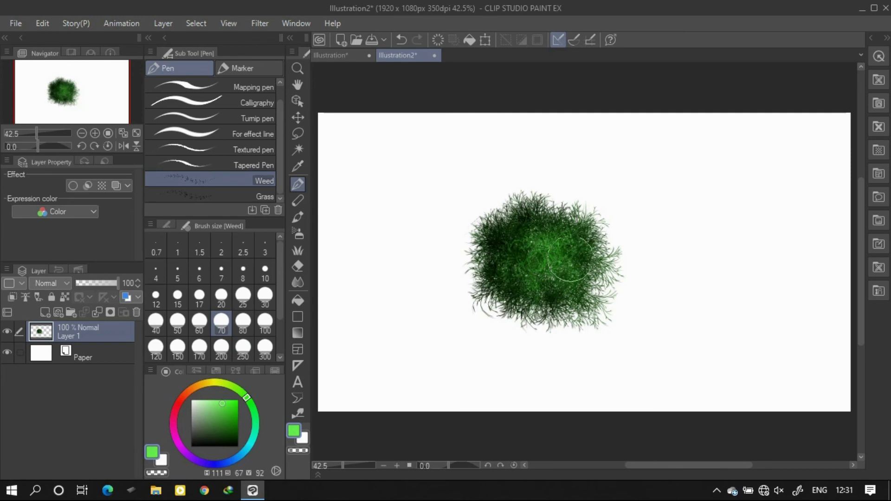
pyautogui.click(402, 40)
pyautogui.click(265, 274)
pyautogui.keyDown('alt'); pyautogui.click(519, 281); pyautogui.keyUp('alt')
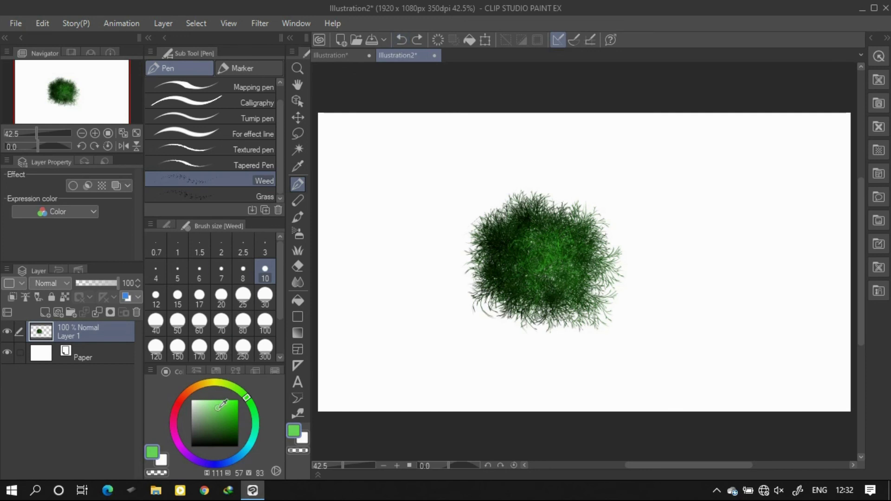
pyautogui.press(']')
pyautogui.press(']')
pyautogui.press(']')
pyautogui.press(']')
pyautogui.press(']')
pyautogui.press(']')
pyautogui.click(520, 281)
pyautogui.keyDown('alt'); pyautogui.click(535, 244); pyautogui.keyUp('alt')
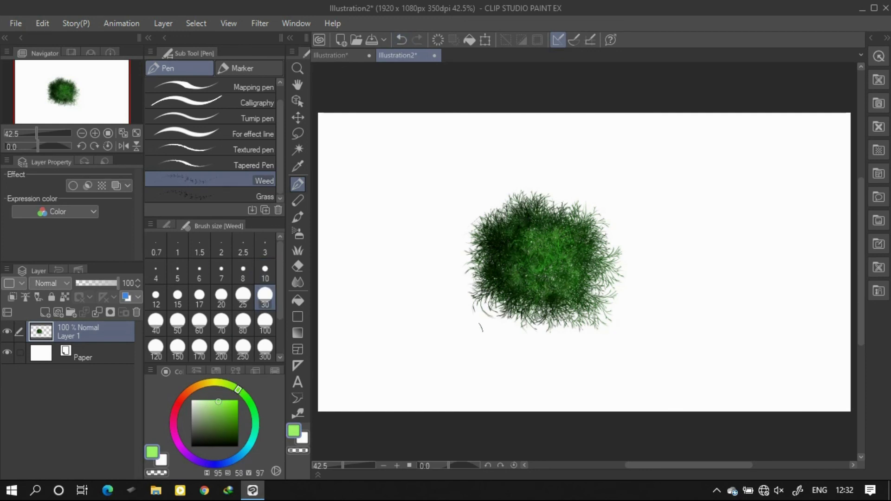
pyautogui.moveTo(473, 331); pyautogui.dragTo(454, 319)
# Add a clipped layer in Add (Glow) mode above Layer 1 and paint light green glowing highlights on the bush
pyautogui.click(45, 312)
pyautogui.click(12, 297)
pyautogui.click(49, 283)
pyautogui.click(50, 119)
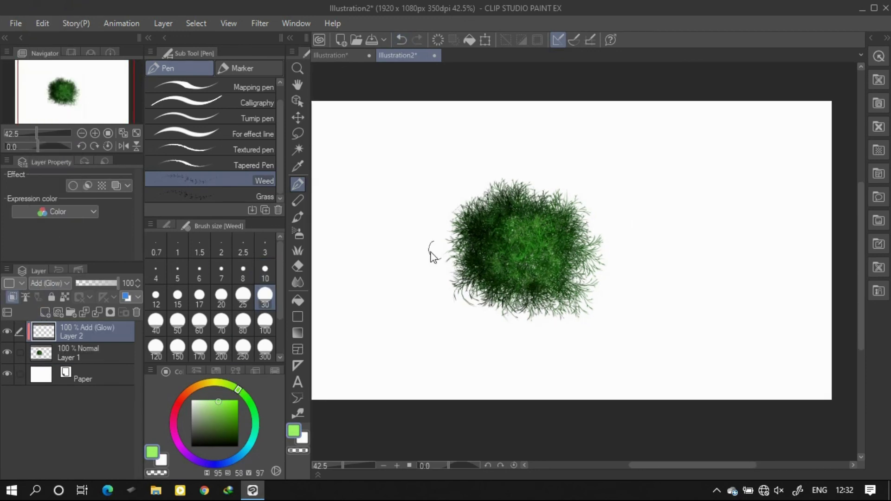
pyautogui.moveTo(534, 223)
pyautogui.mouseDown()
pyautogui.moveTo(539, 274)
pyautogui.moveTo(521, 272)
pyautogui.moveTo(520, 209)
pyautogui.moveTo(560, 259)
pyautogui.mouseUp()
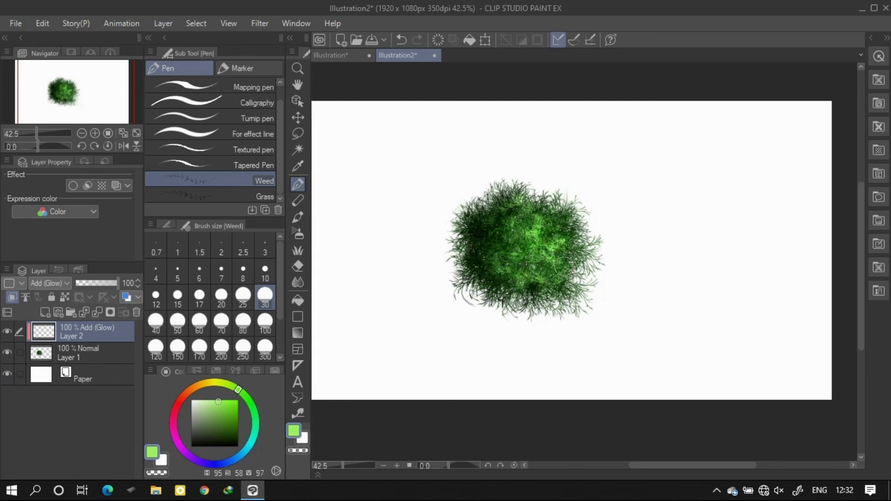
# Paint very dark green strokes at size 40 on Layer 1 along the bush's outer and lower edges
pyautogui.click(230, 443)
pyautogui.click(79, 353)
pyautogui.click(231, 440)
pyautogui.click(155, 324)
pyautogui.moveTo(461, 251)
pyautogui.mouseDown()
pyautogui.moveTo(501, 305)
pyautogui.moveTo(586, 244)
pyautogui.moveTo(454, 239)
pyautogui.moveTo(525, 291)
pyautogui.moveTo(513, 320)
pyautogui.mouseUp()
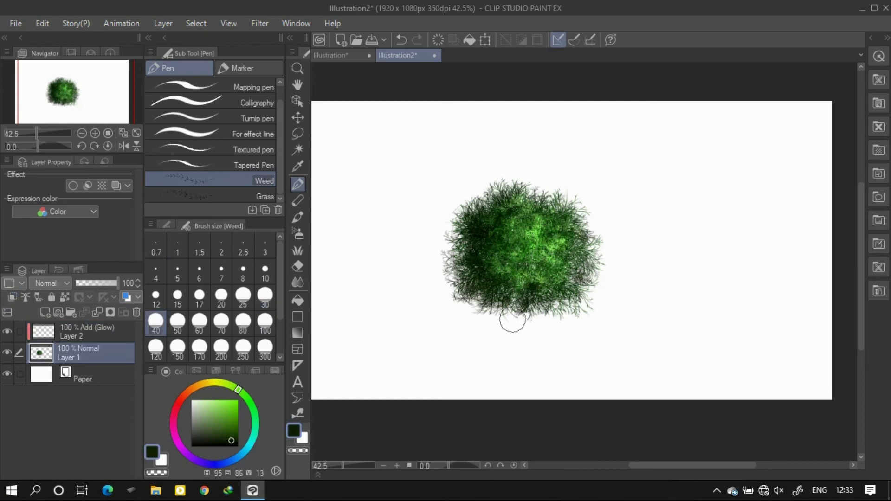